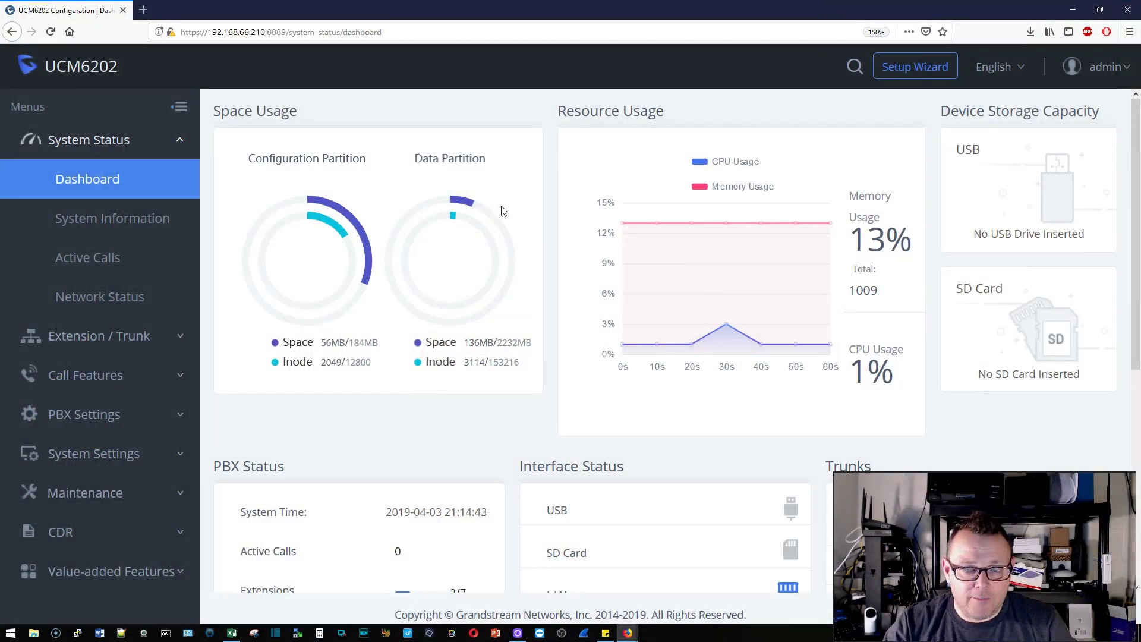
Open extension 5000's edit page from the Extensions list
left_click(114, 336)
left_click(101, 219)
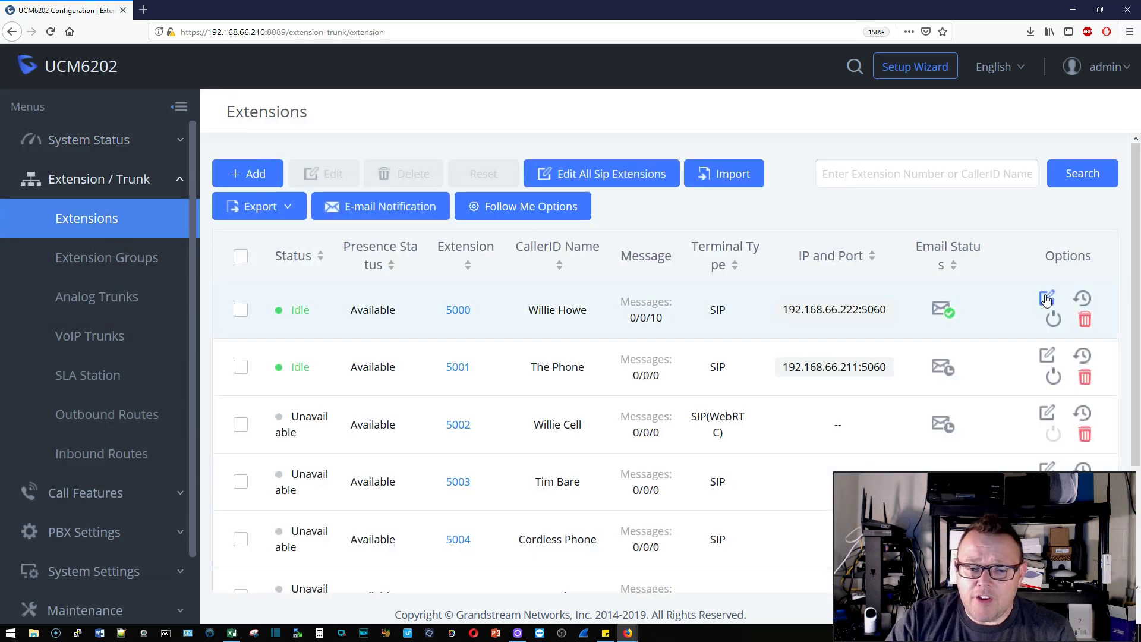
left_click(1047, 299)
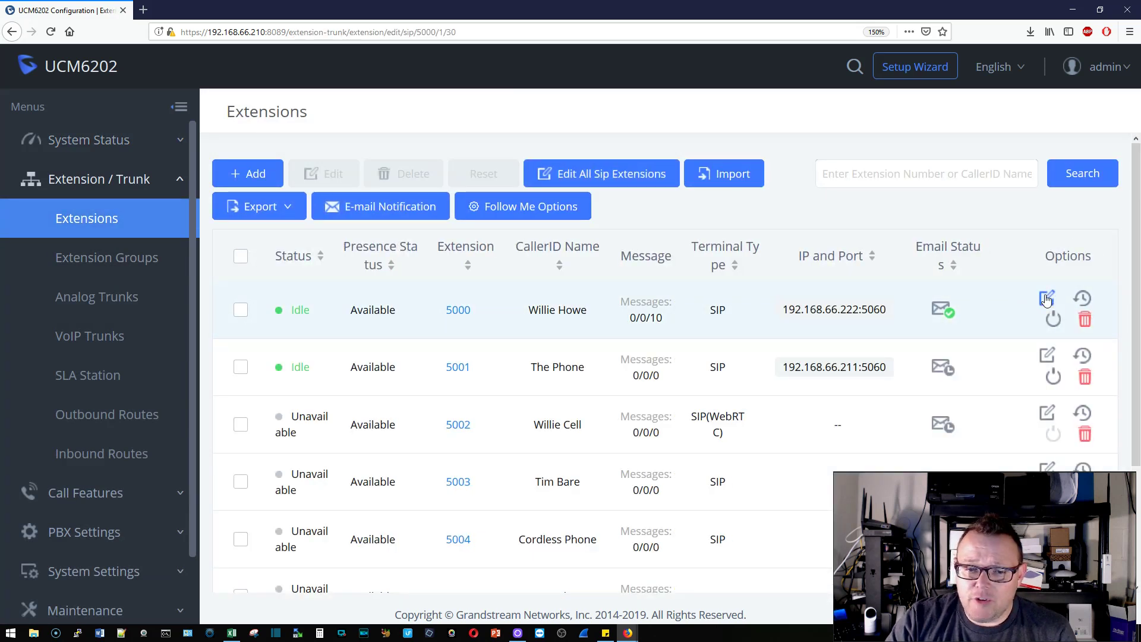
scroll(629, 387, "down", 3)
scroll(630, 387, "down", 3)
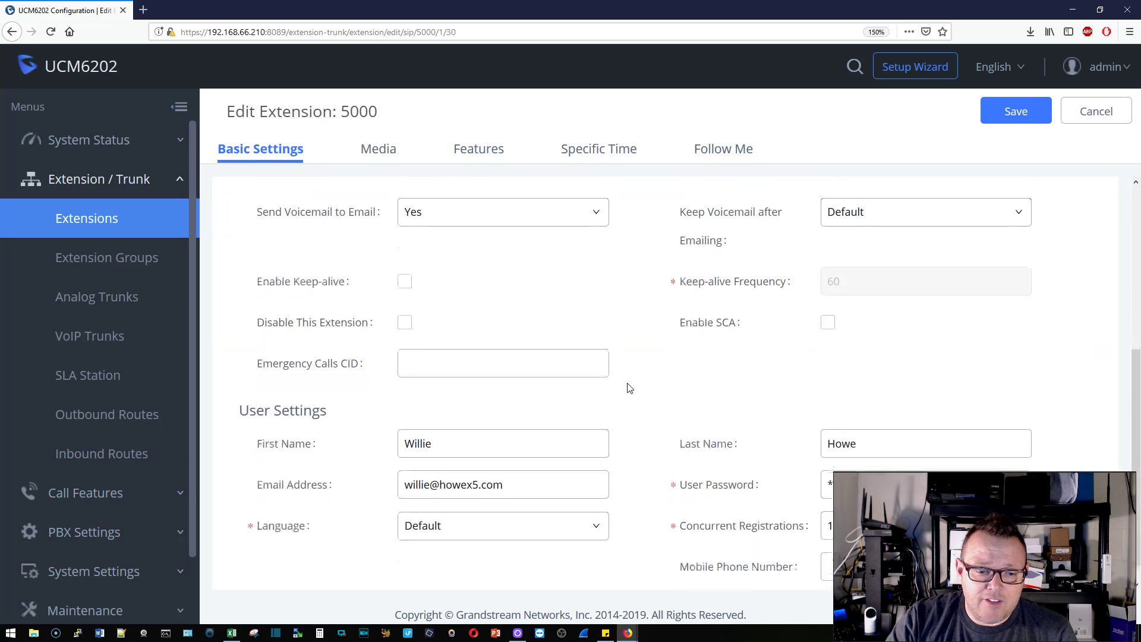
Check extension 5000's email address and confirm Send Voicemail to Email is Yes
left_click(459, 470)
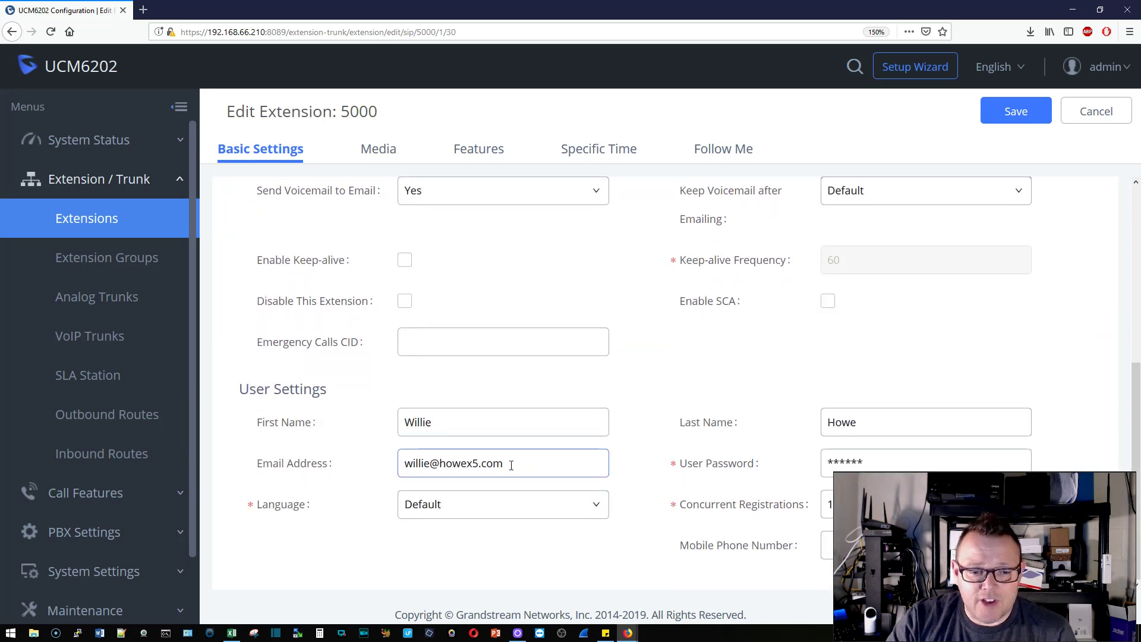
triple_click(498, 466)
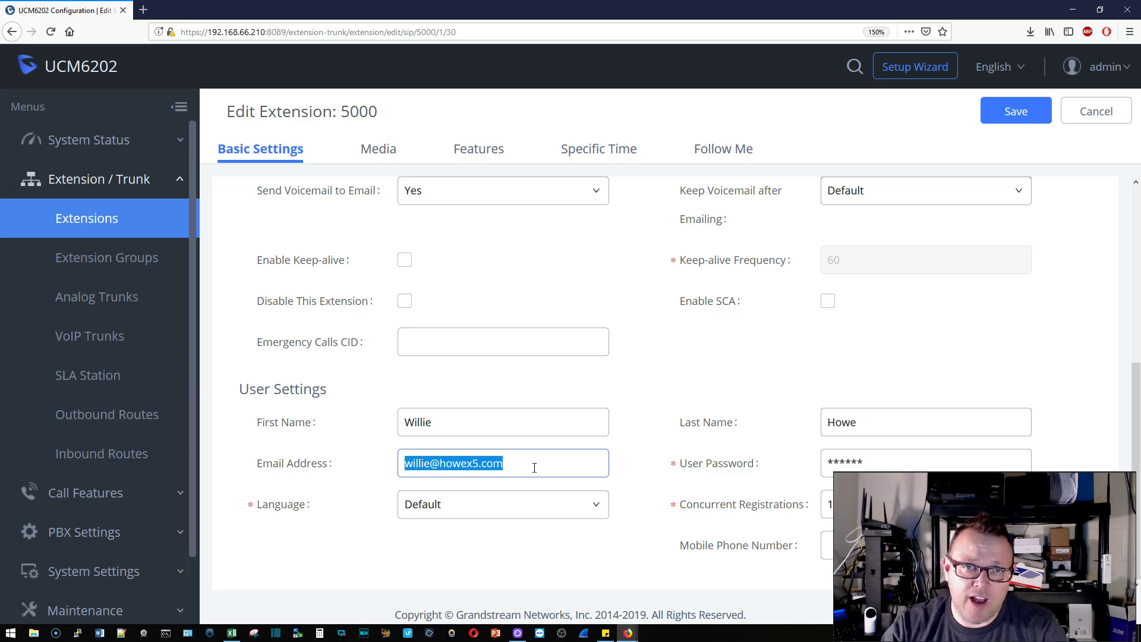
scroll(534, 467, "up", 5)
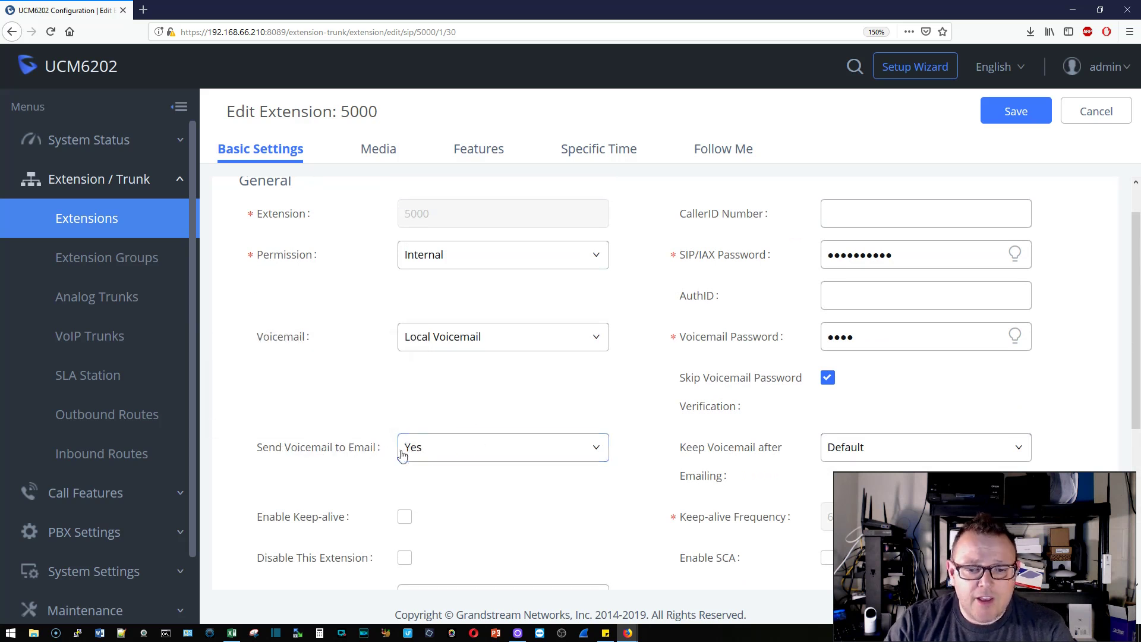
mouse_move(352, 453)
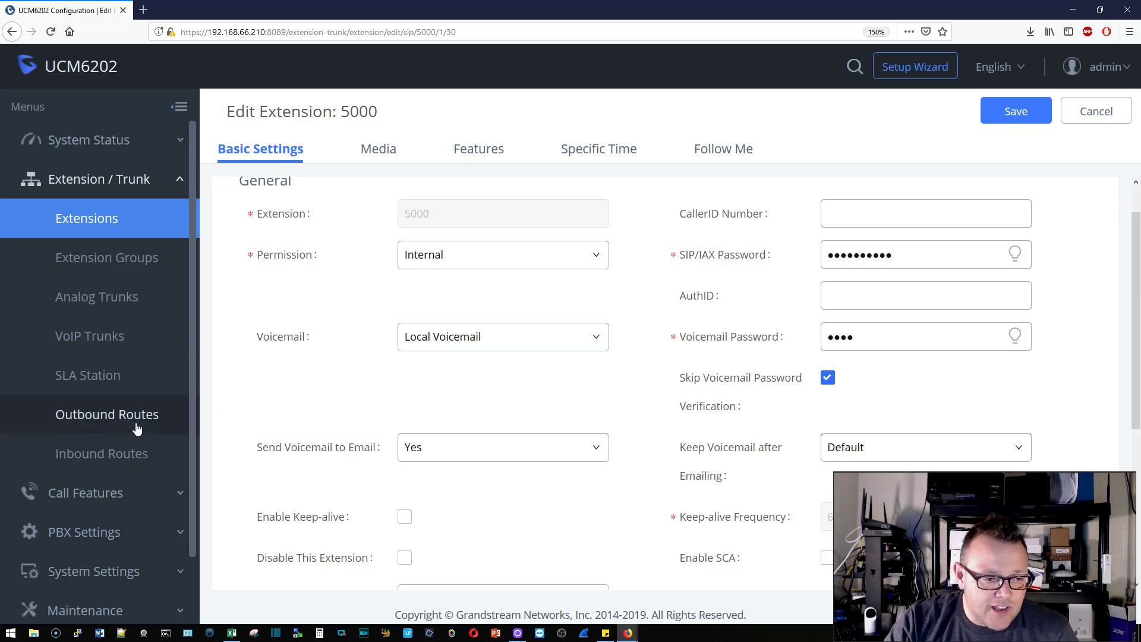
scroll(136, 428, "down", 3)
Open Voicemail Email Settings, stay off the email template page, and confirm Send Voicemail to Email is checked
left_click(113, 408)
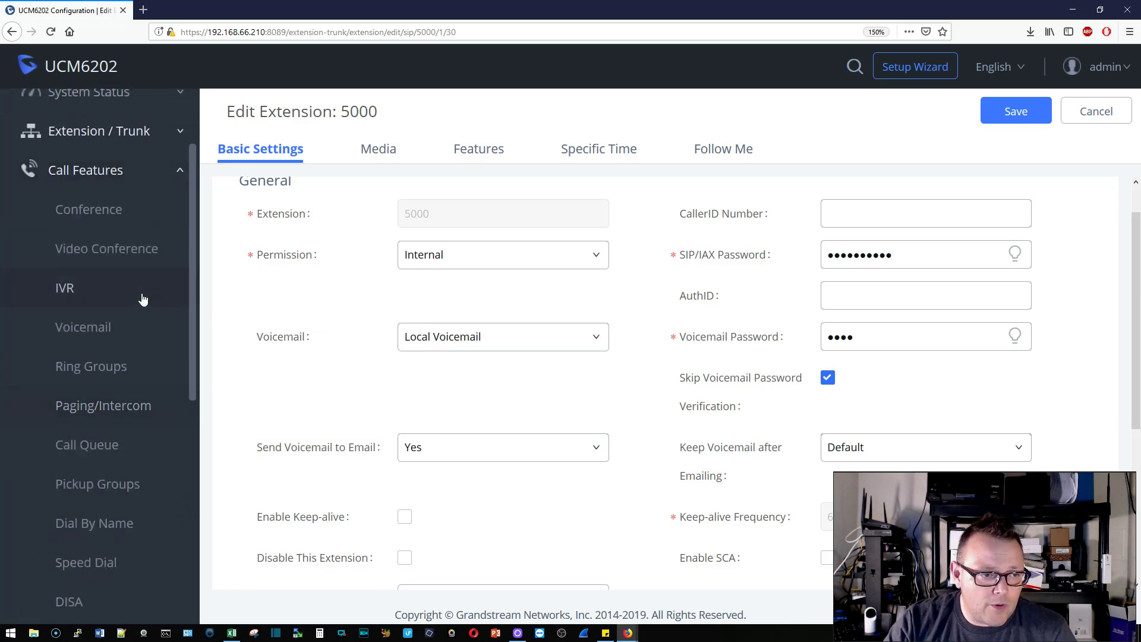
left_click(107, 327)
left_click(308, 192)
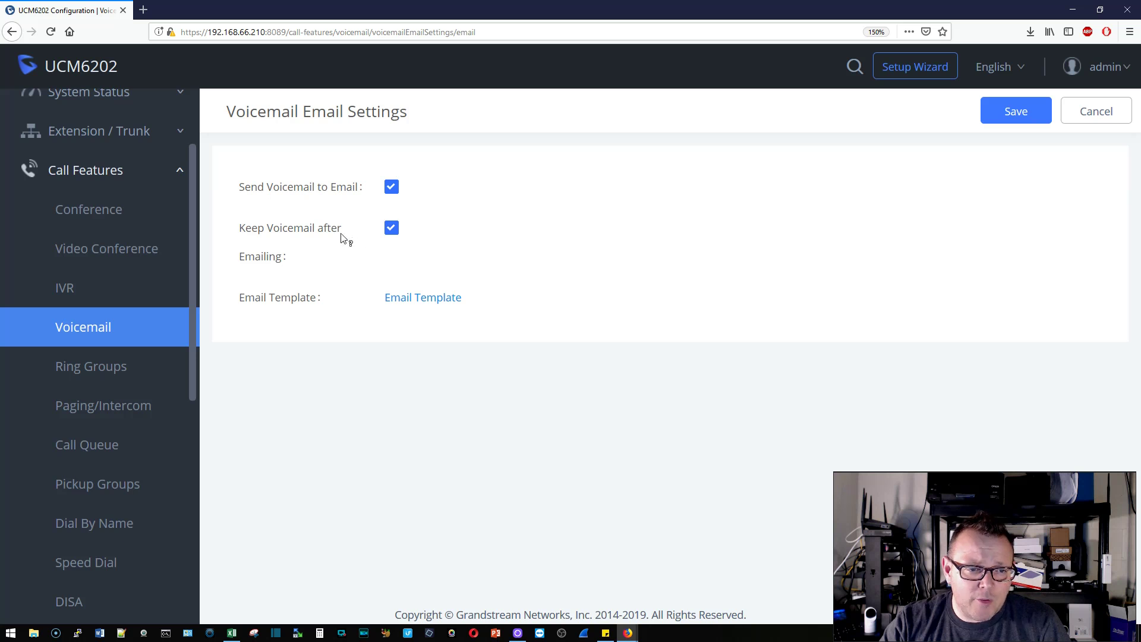
left_click(409, 304)
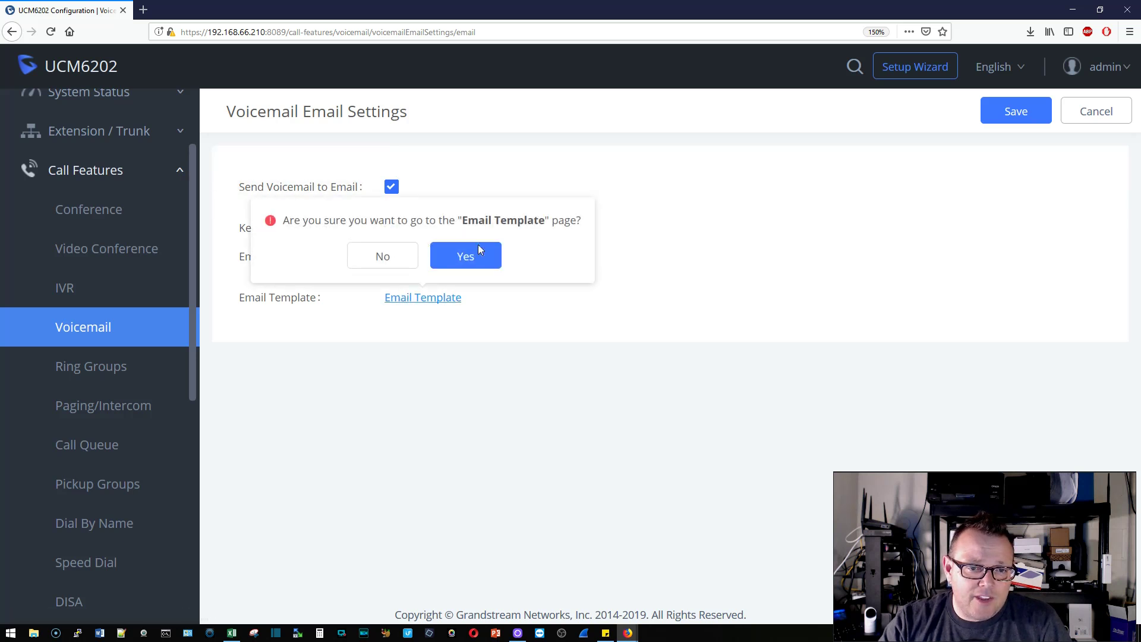
left_click(388, 261)
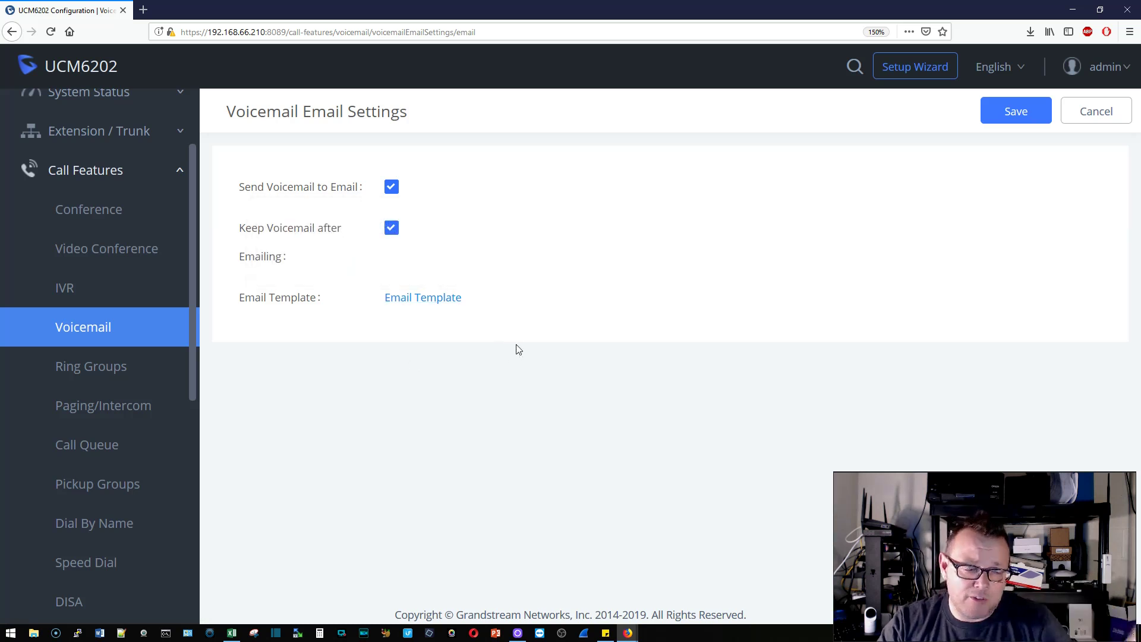
scroll(132, 393, "down", 3)
scroll(131, 393, "down", 5)
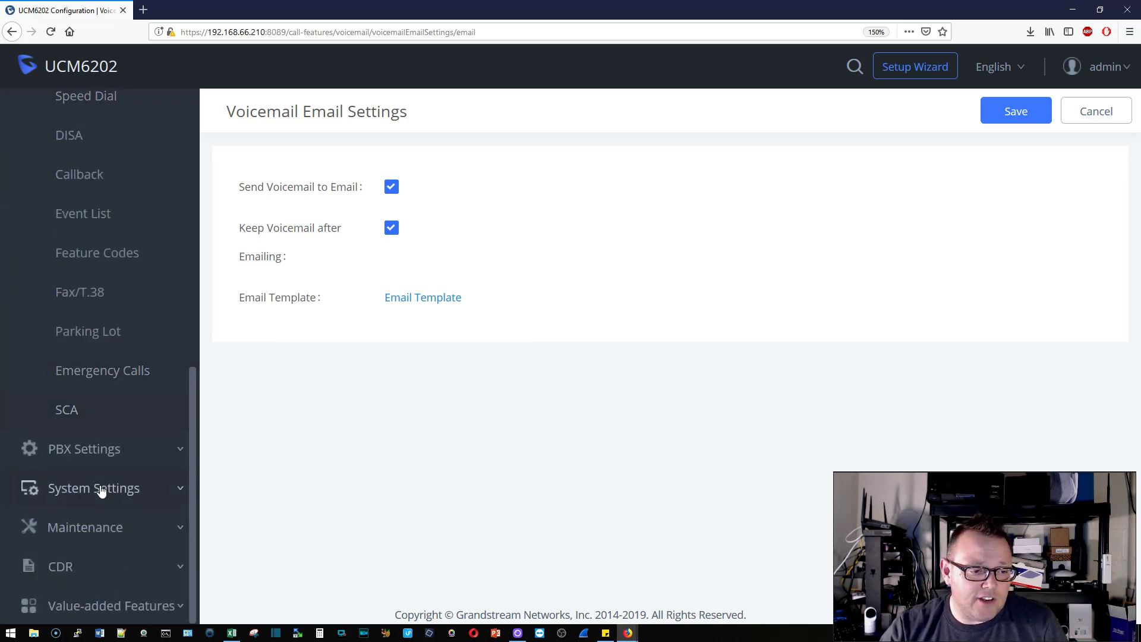
left_click(104, 458)
Review the System Settings email page: smtp.gmail.com server, SASL, username and password fields
left_click(104, 564)
left_click(115, 568)
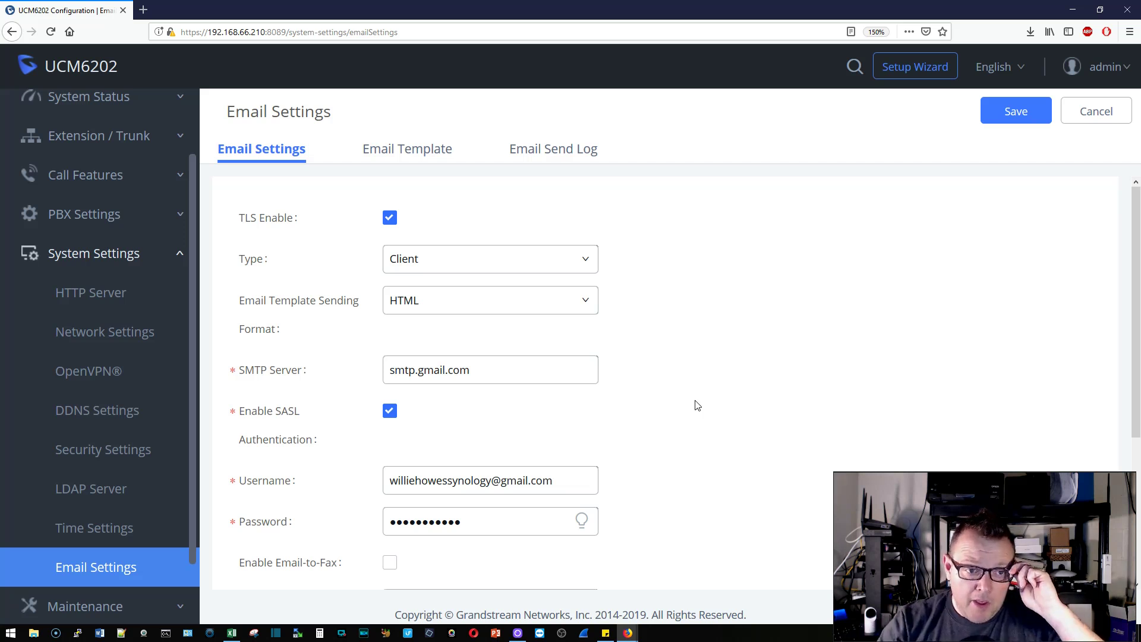
scroll(648, 378, "down", 3)
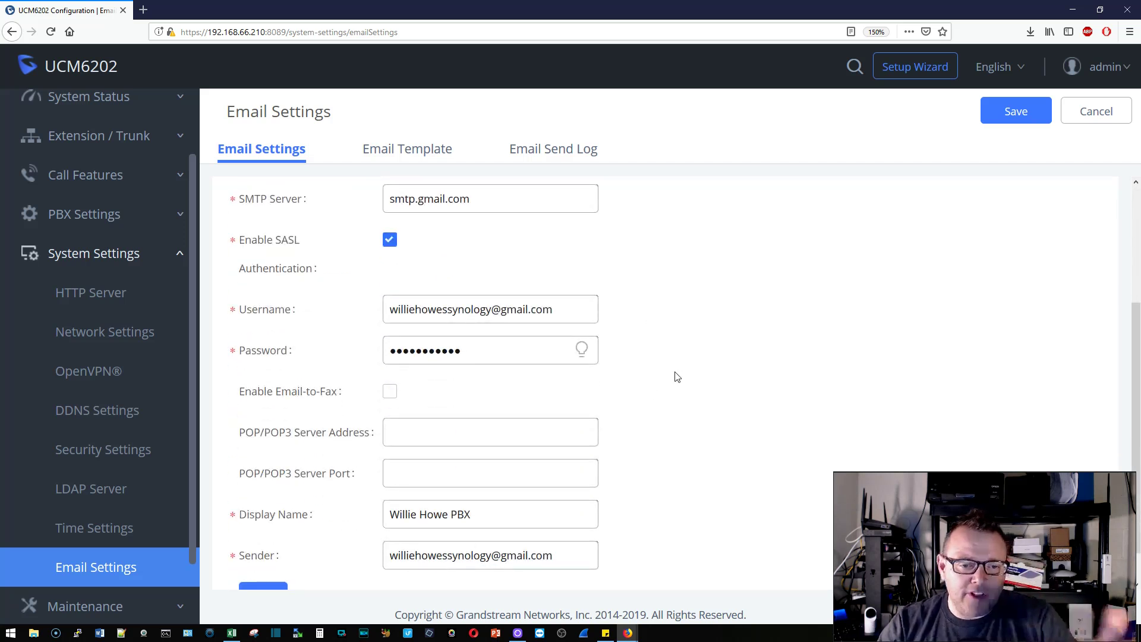
scroll(677, 377, "up", 1)
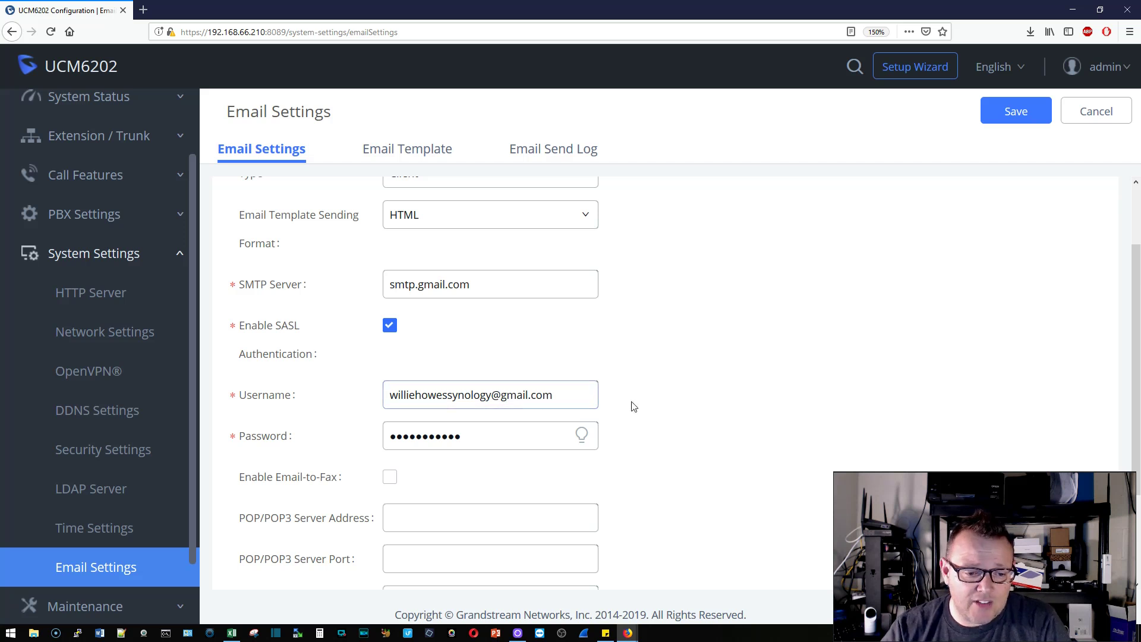
scroll(633, 404, "up", 1)
scroll(633, 406, "up", 2)
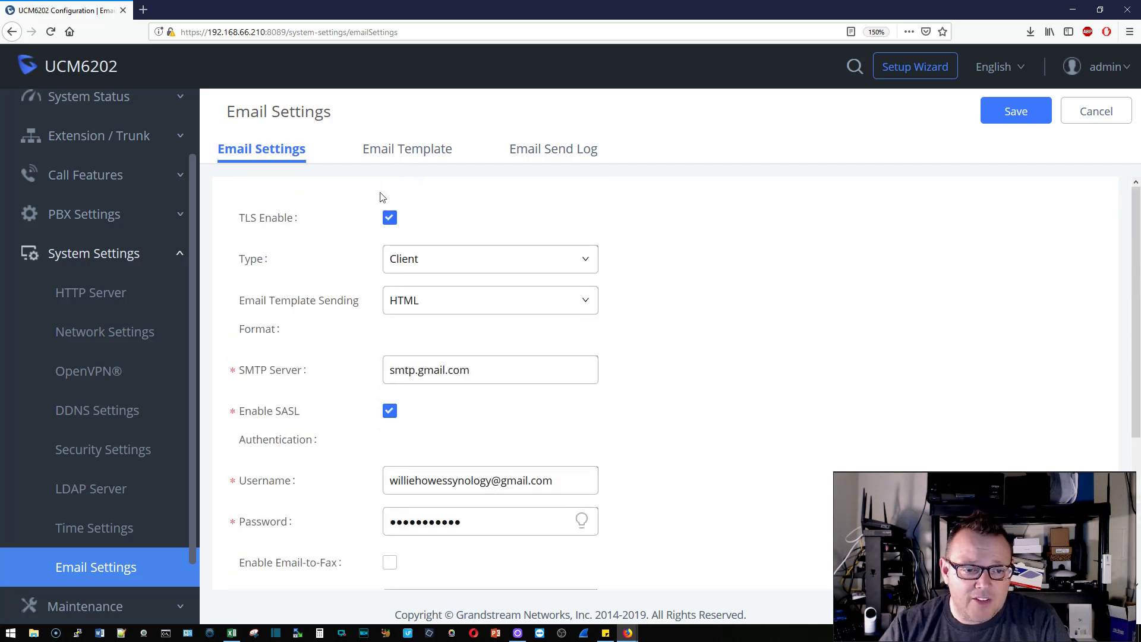
mouse_move(273, 413)
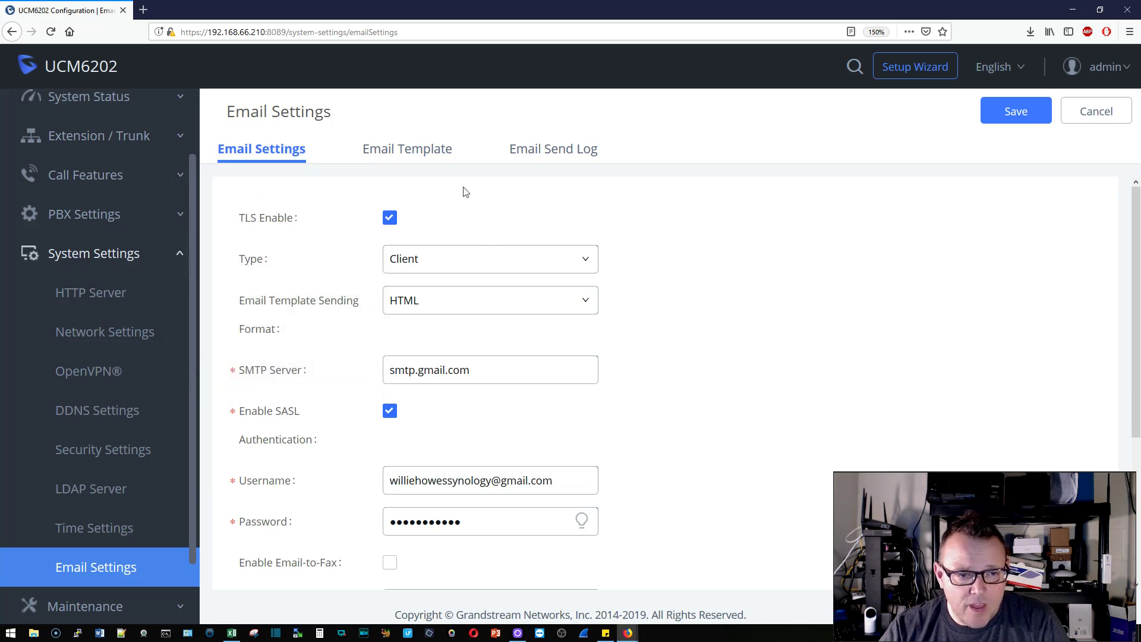
left_click(476, 366)
left_click_drag(476, 368, 371, 377)
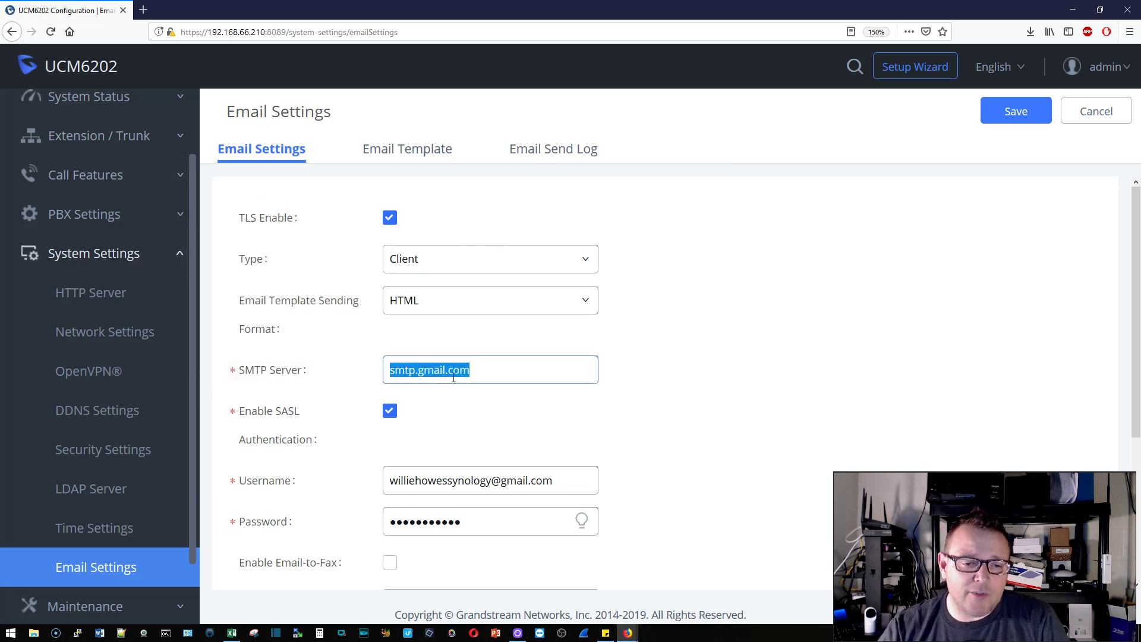
left_click(542, 371)
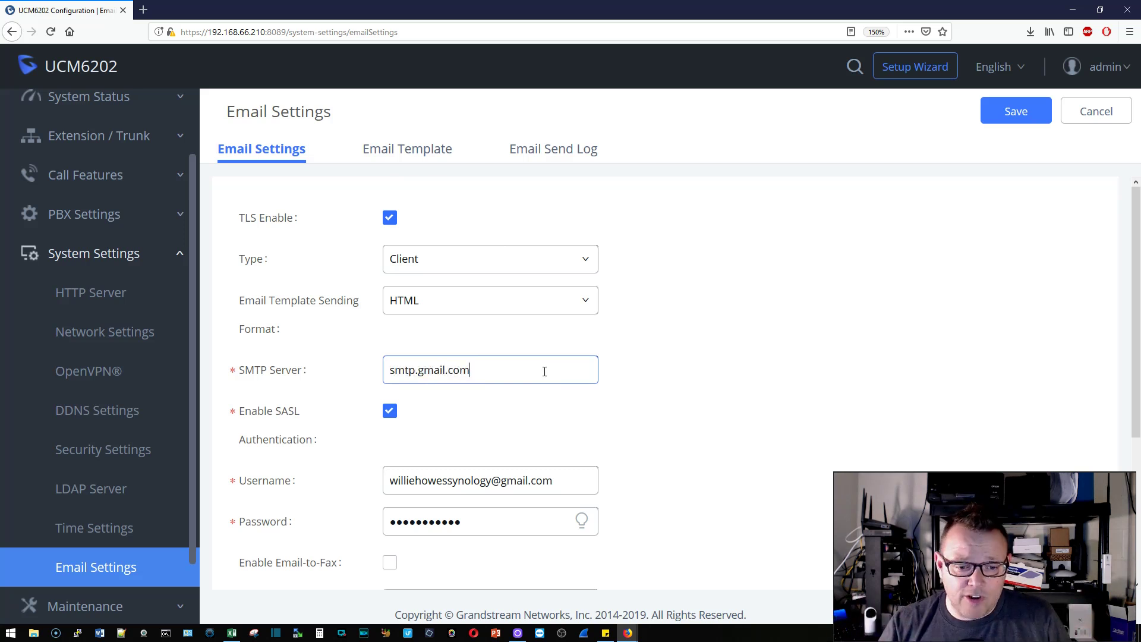
scroll(542, 371, "down", 3)
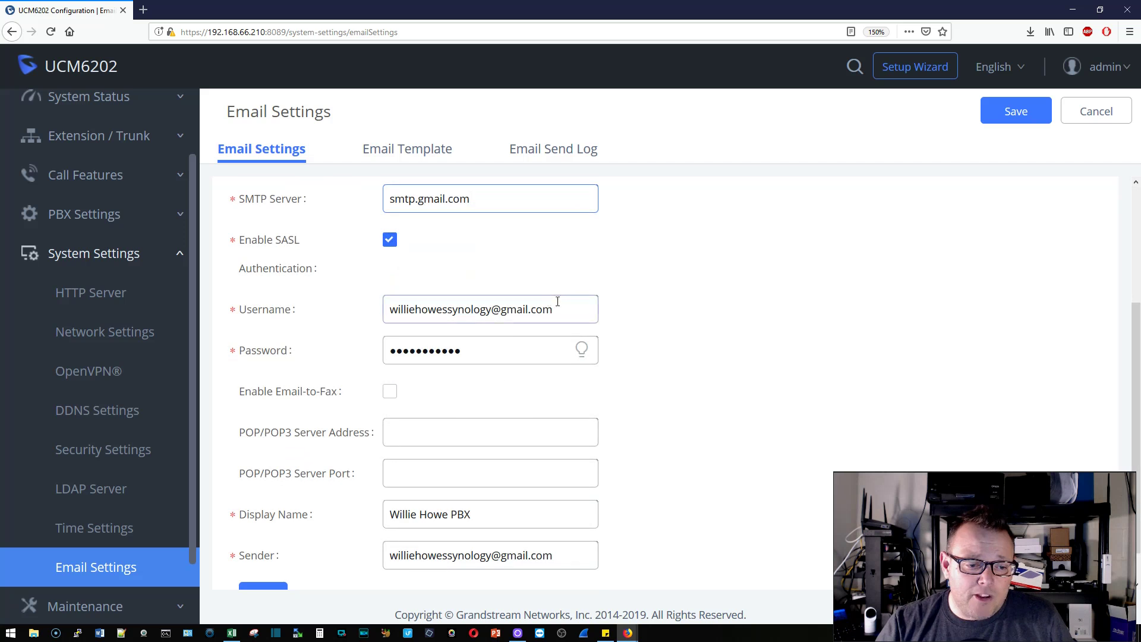
scroll(461, 458, "down", 1)
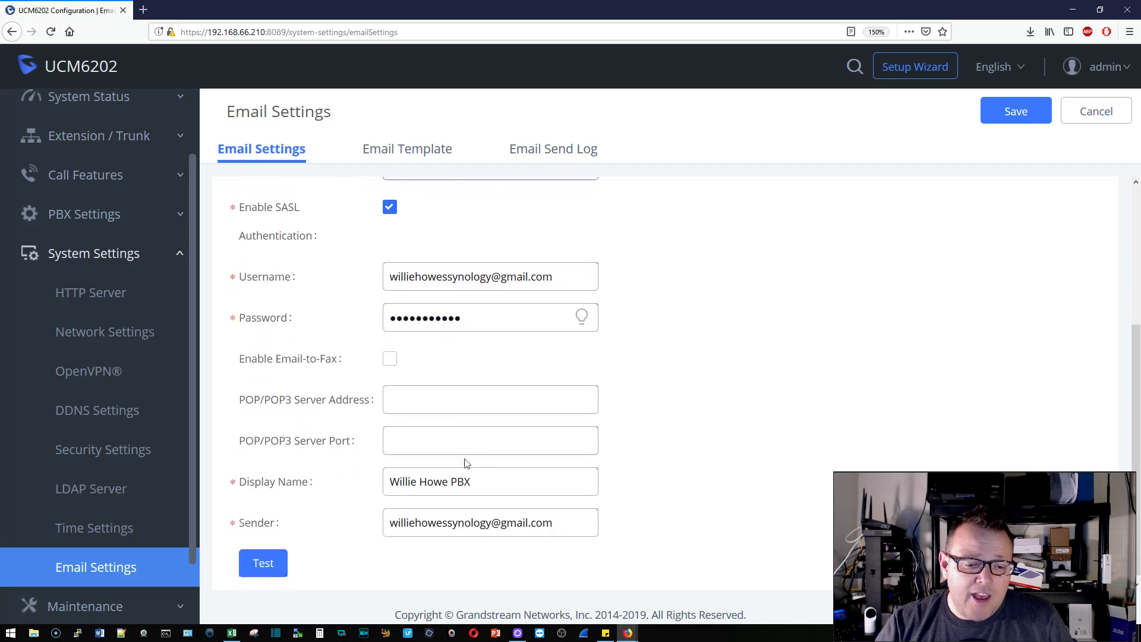
left_click_drag(471, 476, 390, 486)
left_click(490, 480)
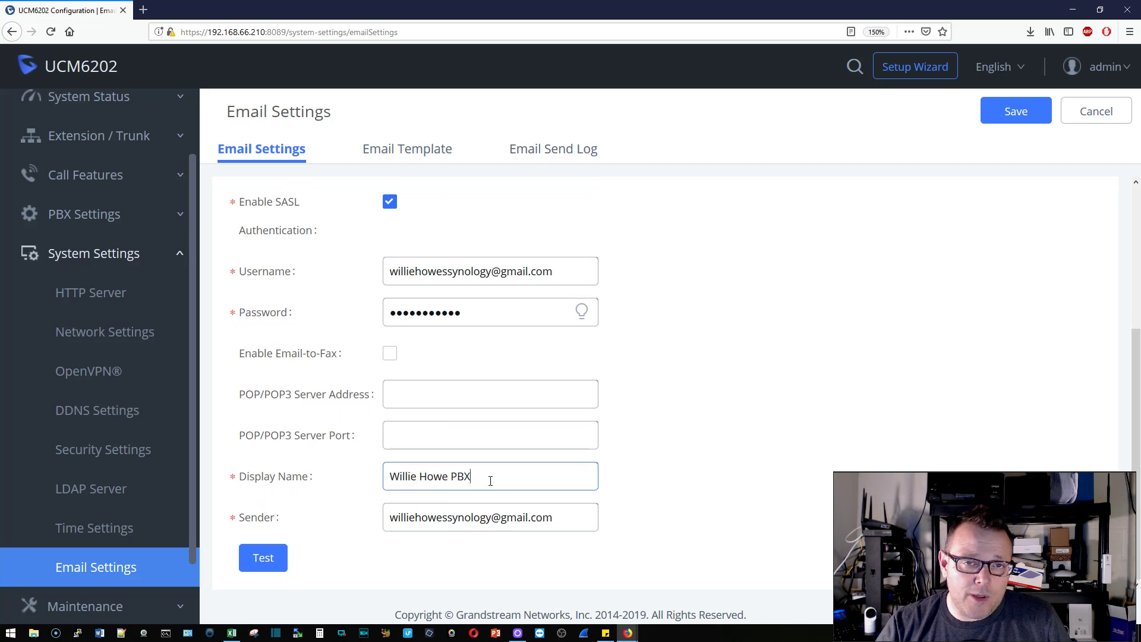